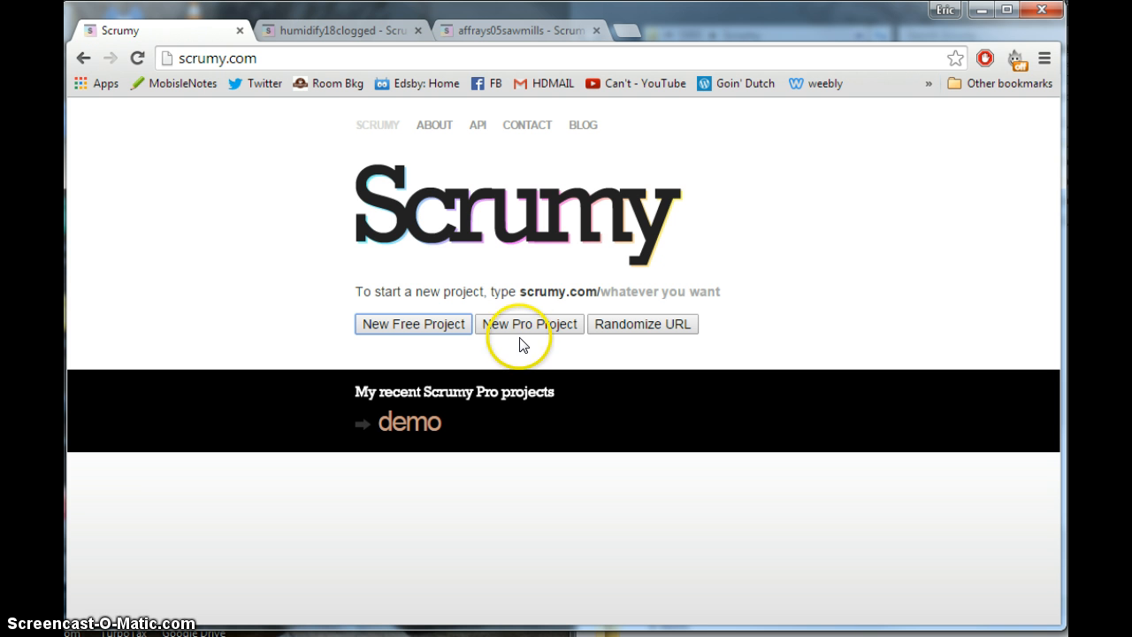
pyautogui.click(346, 38)
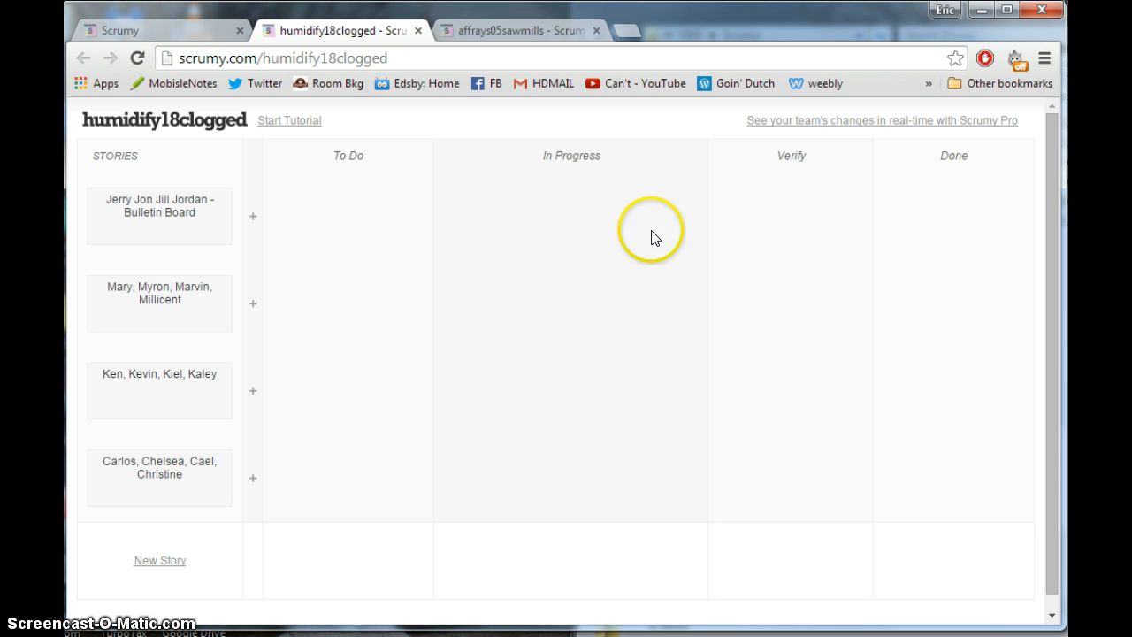
pyautogui.moveTo(138, 216)
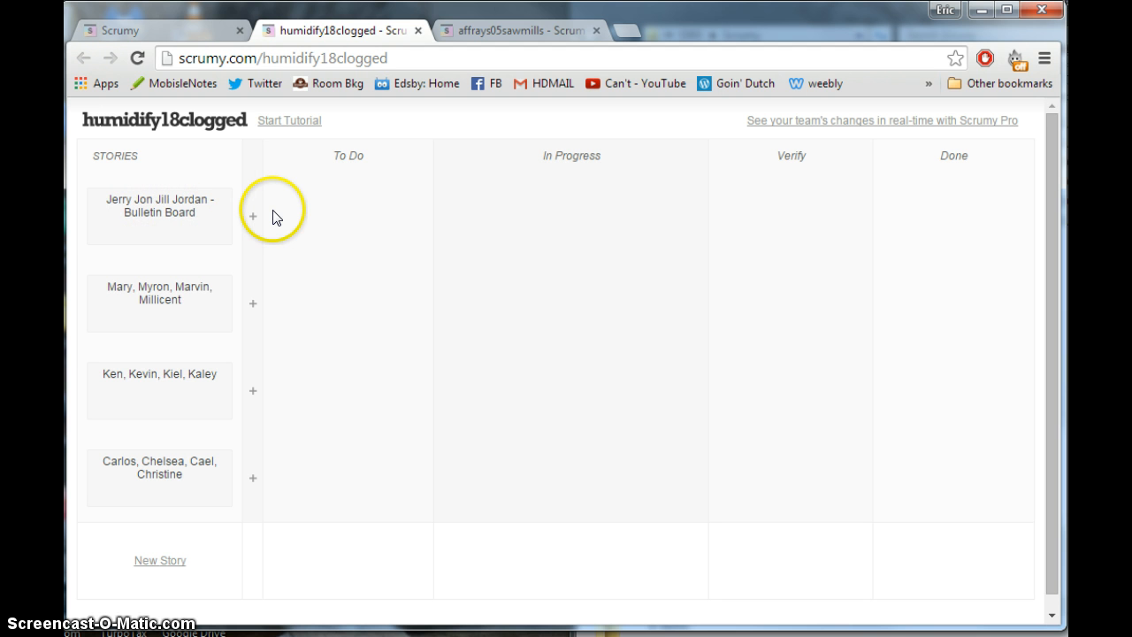
pyautogui.click(253, 216)
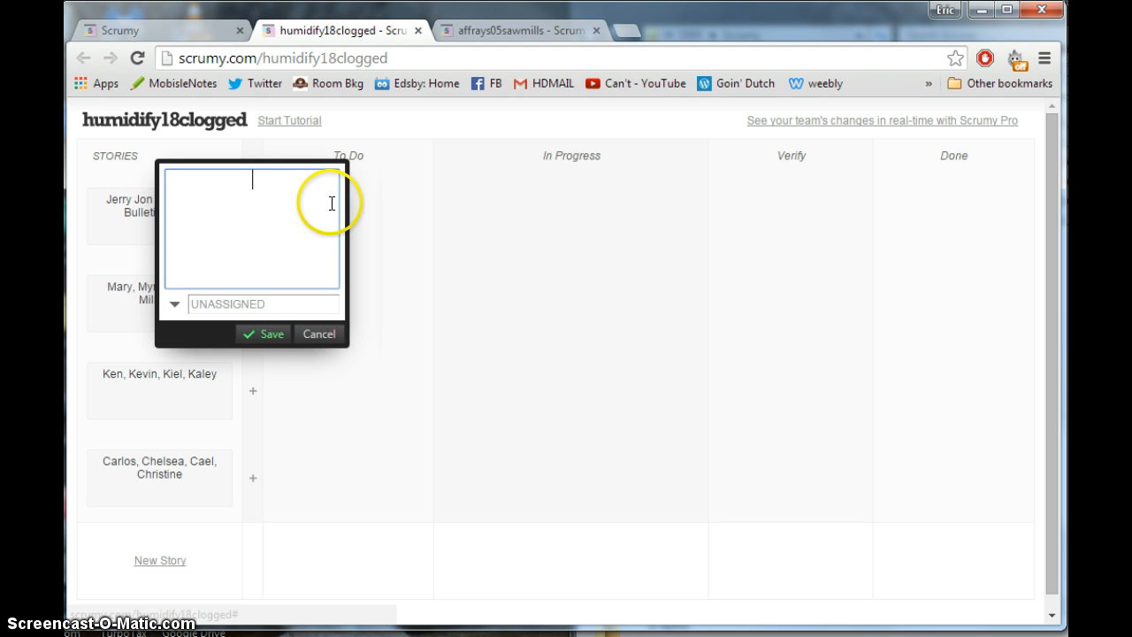
pyautogui.write('cut out lette')
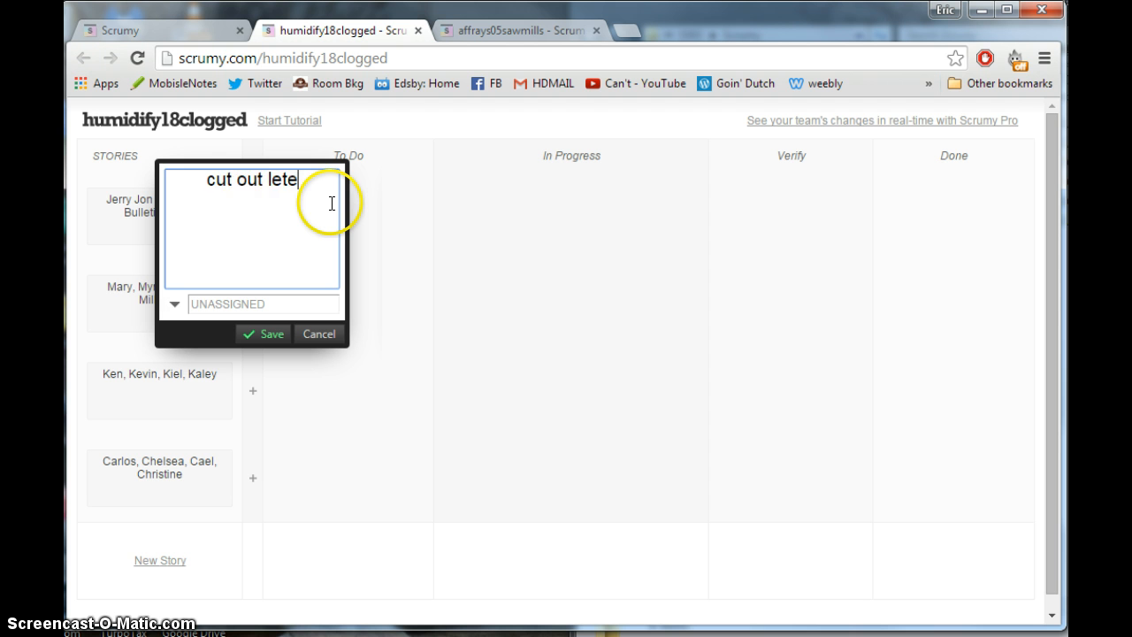
pyautogui.press('BackSpace')
pyautogui.write('ters')
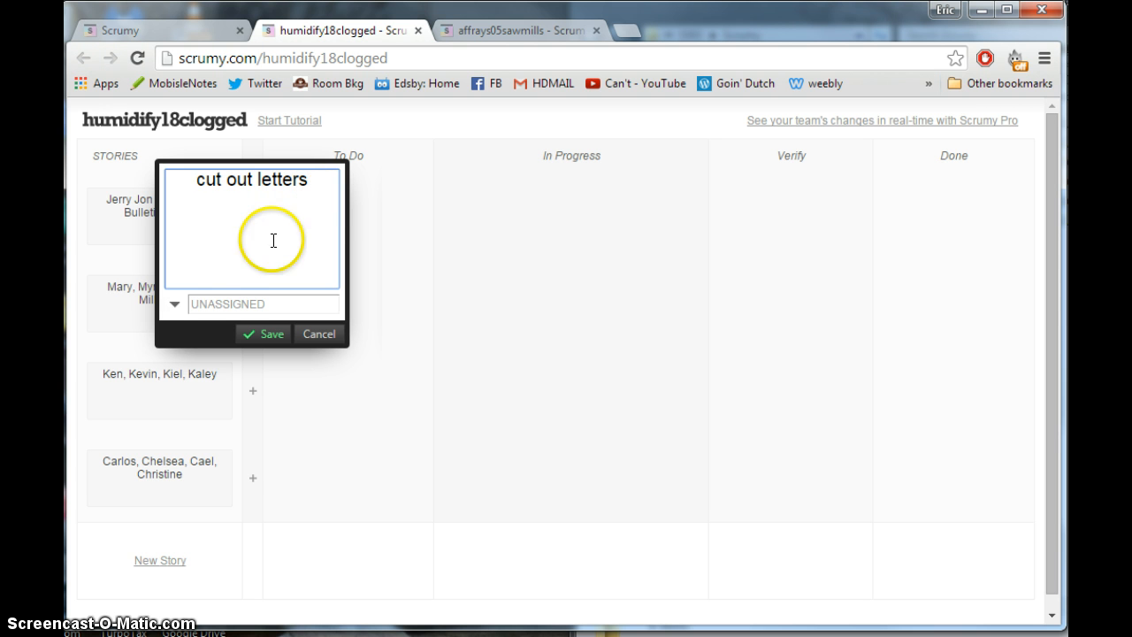
pyautogui.click(215, 305)
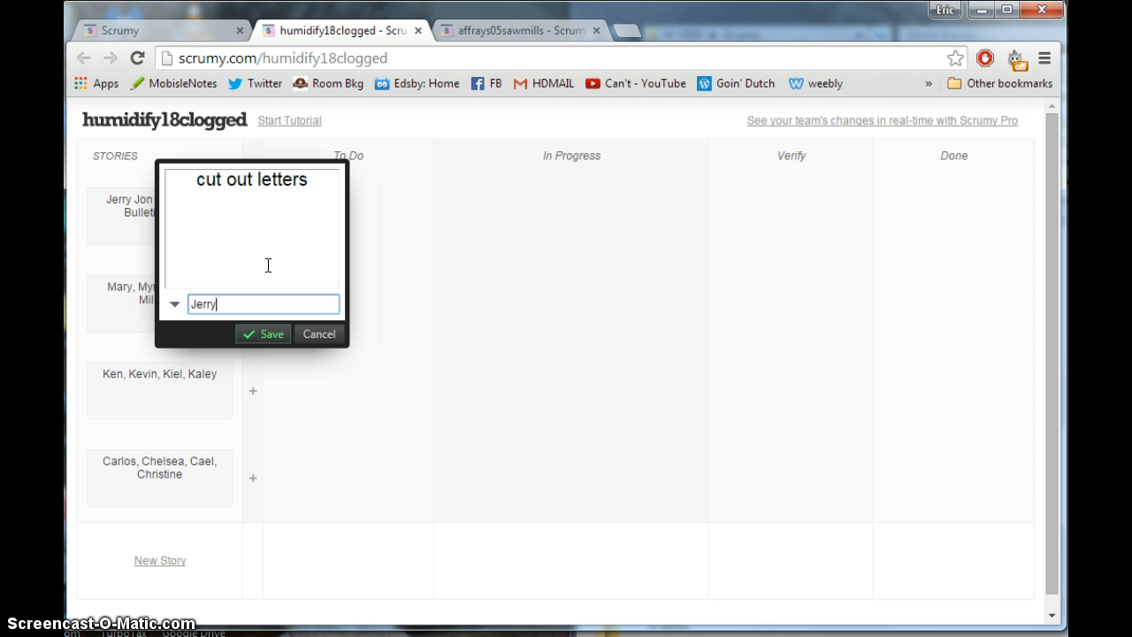
pyautogui.click(244, 333)
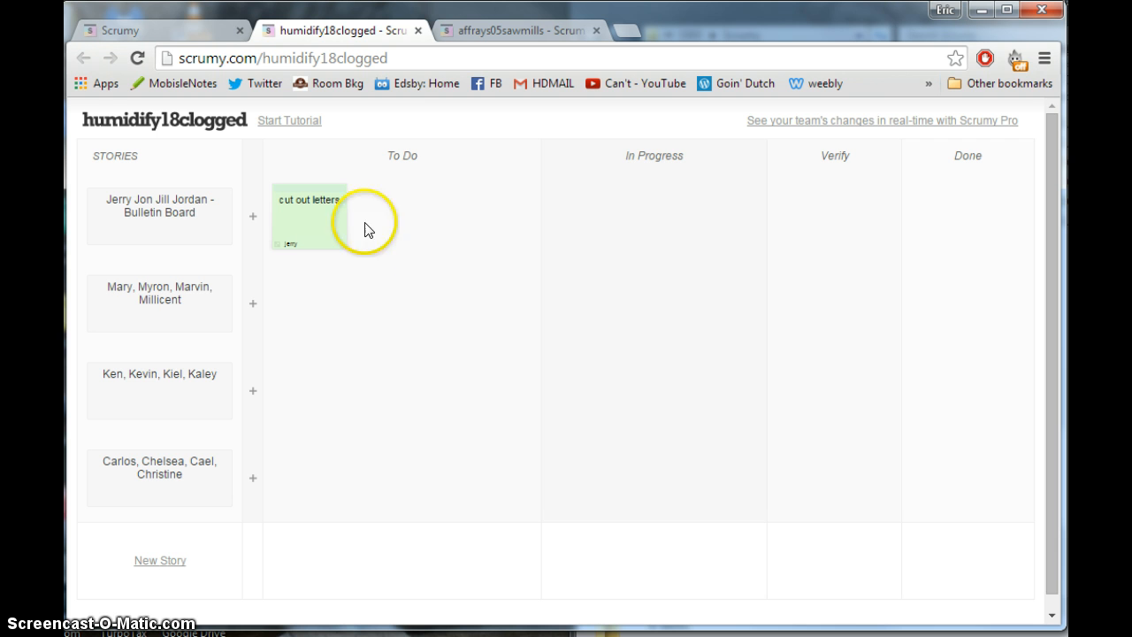
# - Add a "background" task to the Bulletin Board story and assign it to the second team member
pyautogui.moveTo(306, 190)
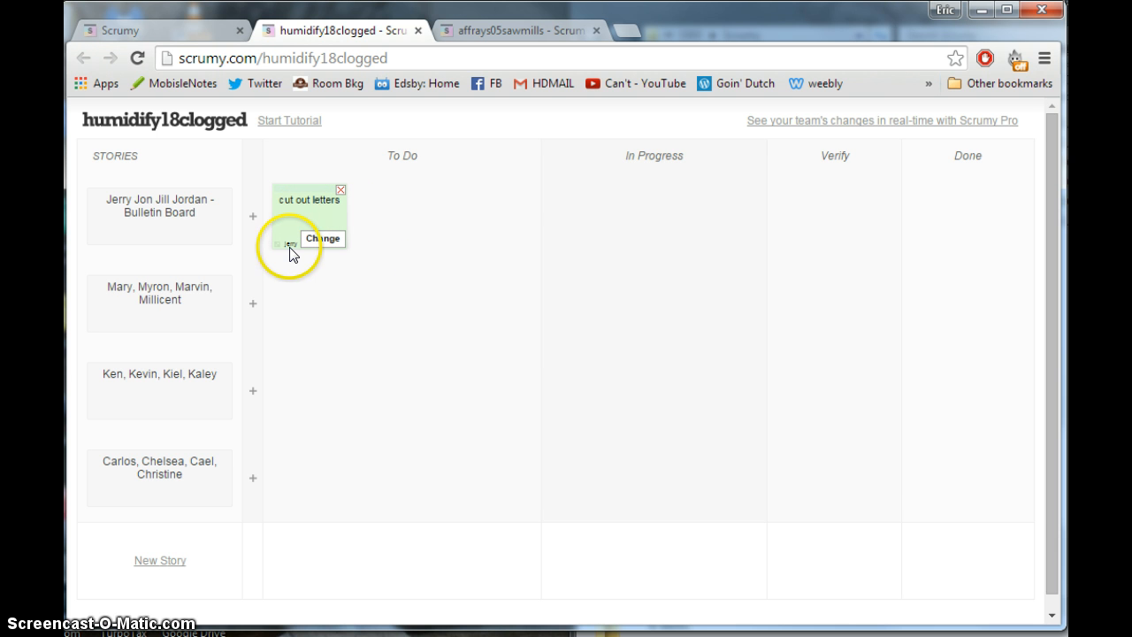
pyautogui.click(252, 220)
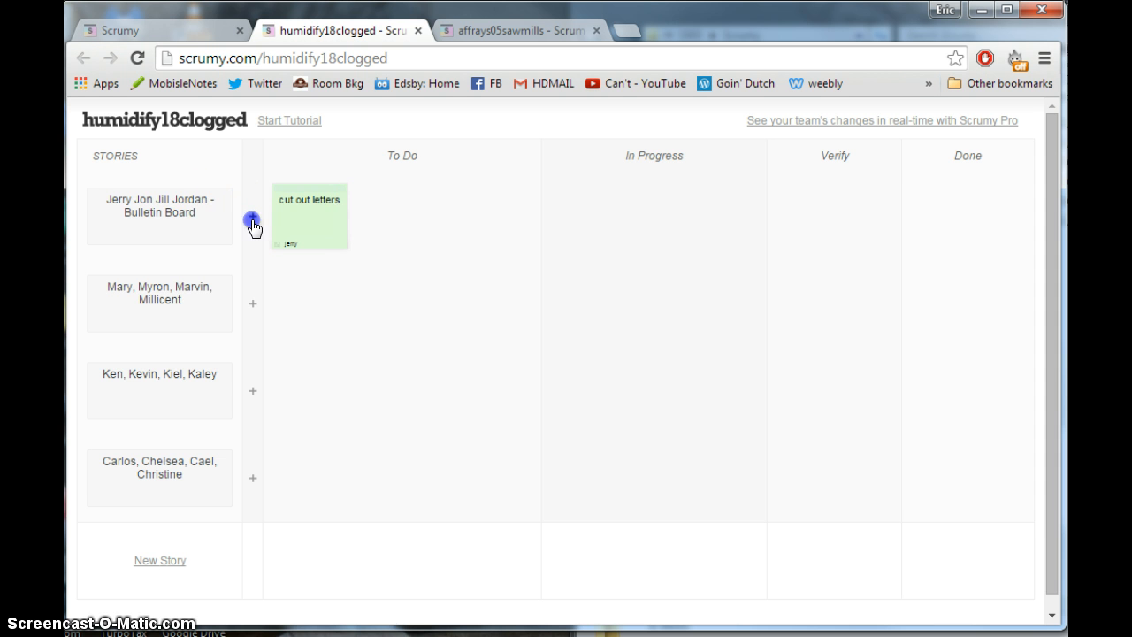
pyautogui.write('back')
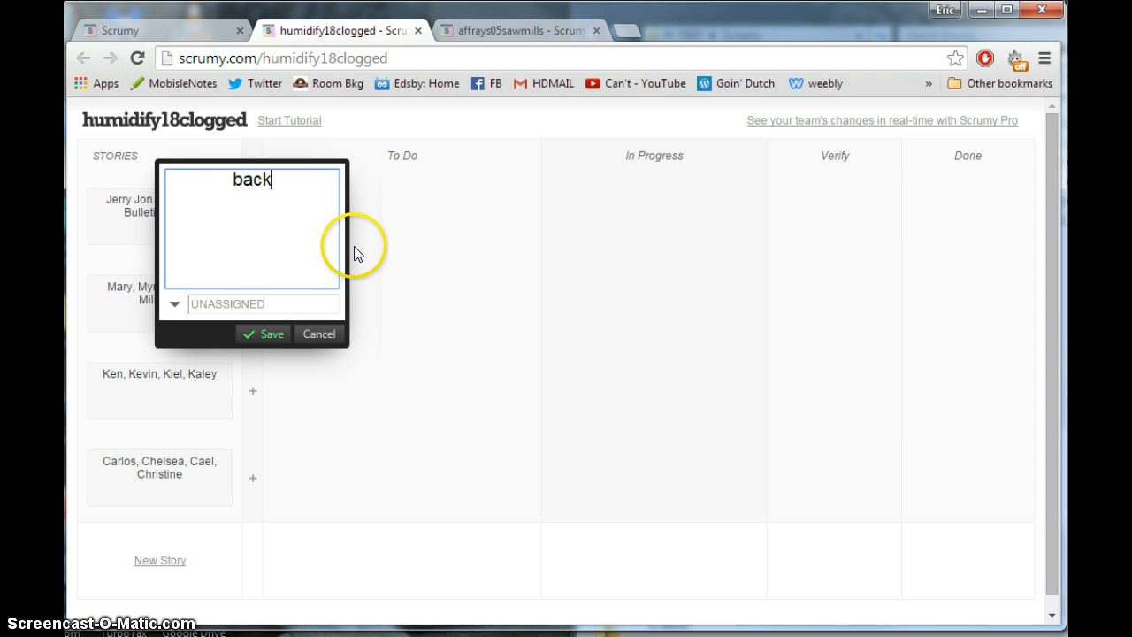
pyautogui.write('ground')
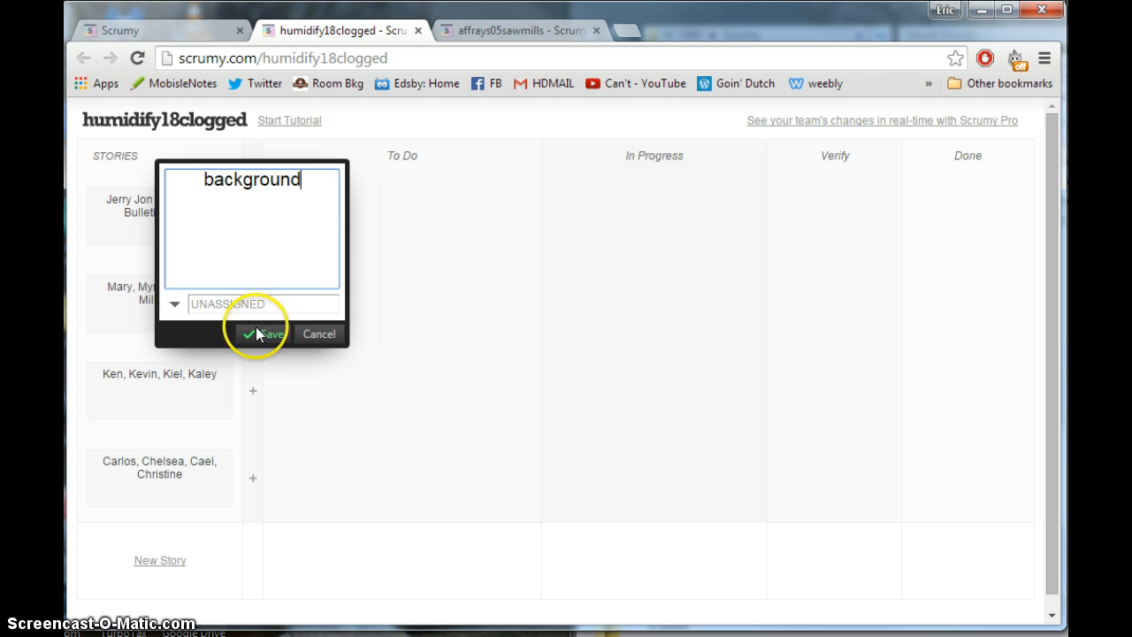
pyautogui.click(260, 303)
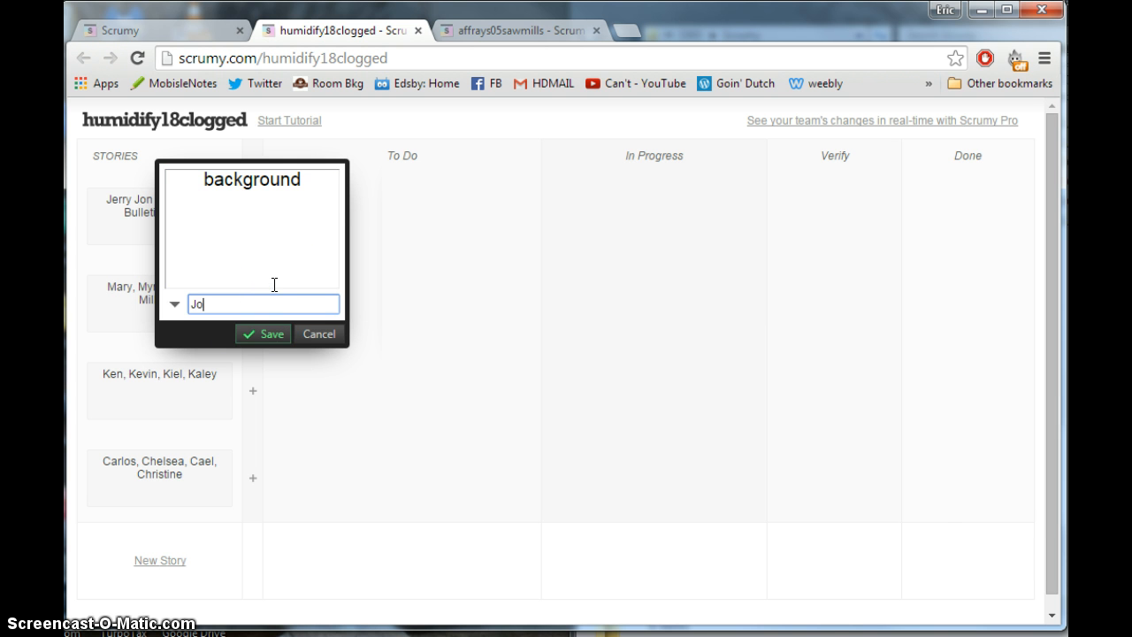
pyautogui.write('Jon')
pyautogui.click(259, 334)
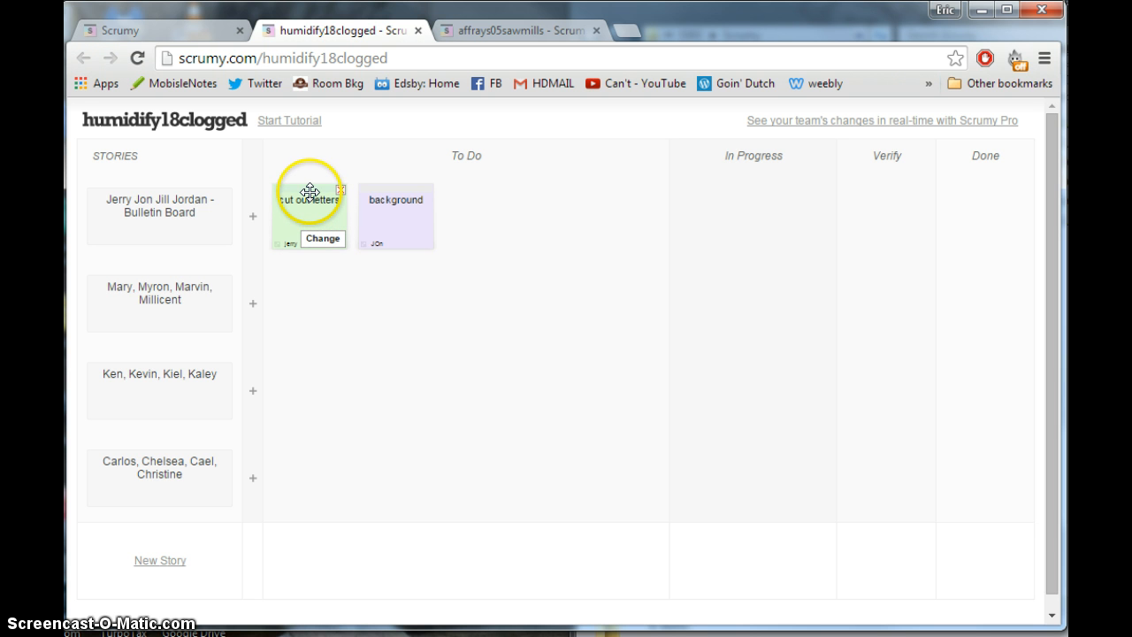
# - Move the "cut out letters" task through In Progress, Verify and Done, and return it to To Do
pyautogui.moveTo(310, 193); pyautogui.dragTo(682, 189)
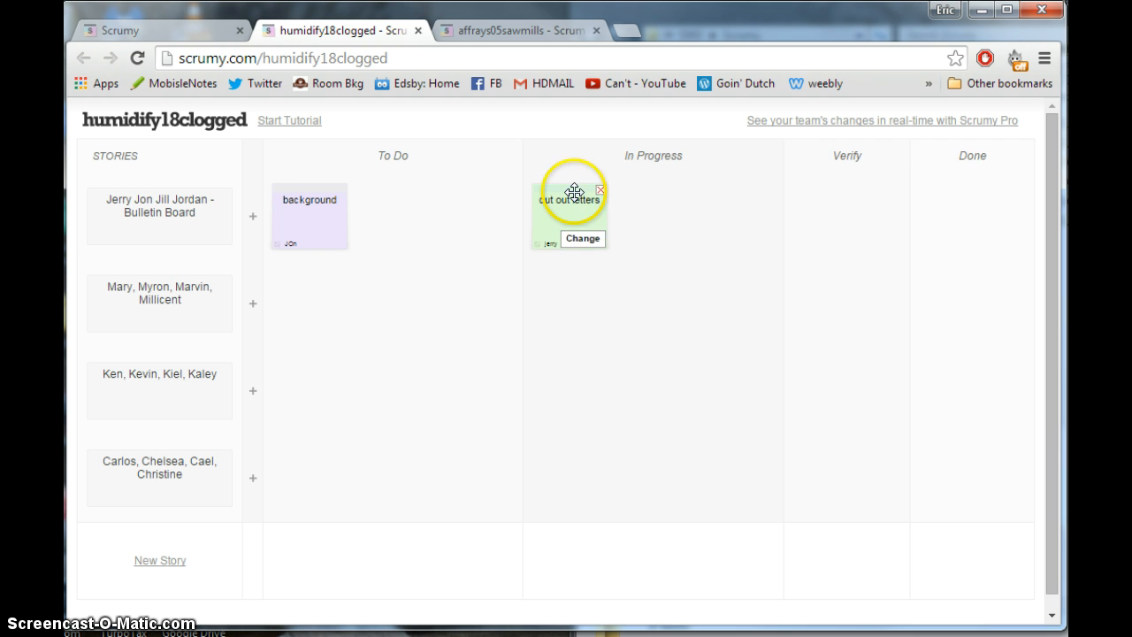
pyautogui.moveTo(574, 189); pyautogui.dragTo(805, 196)
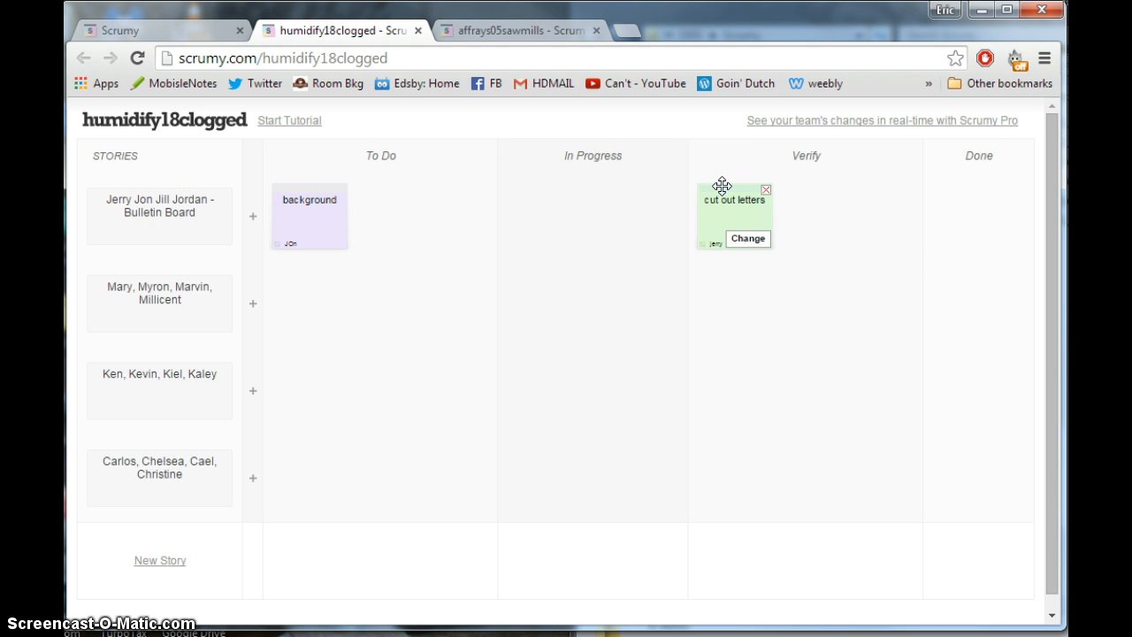
pyautogui.moveTo(729, 187); pyautogui.dragTo(937, 195)
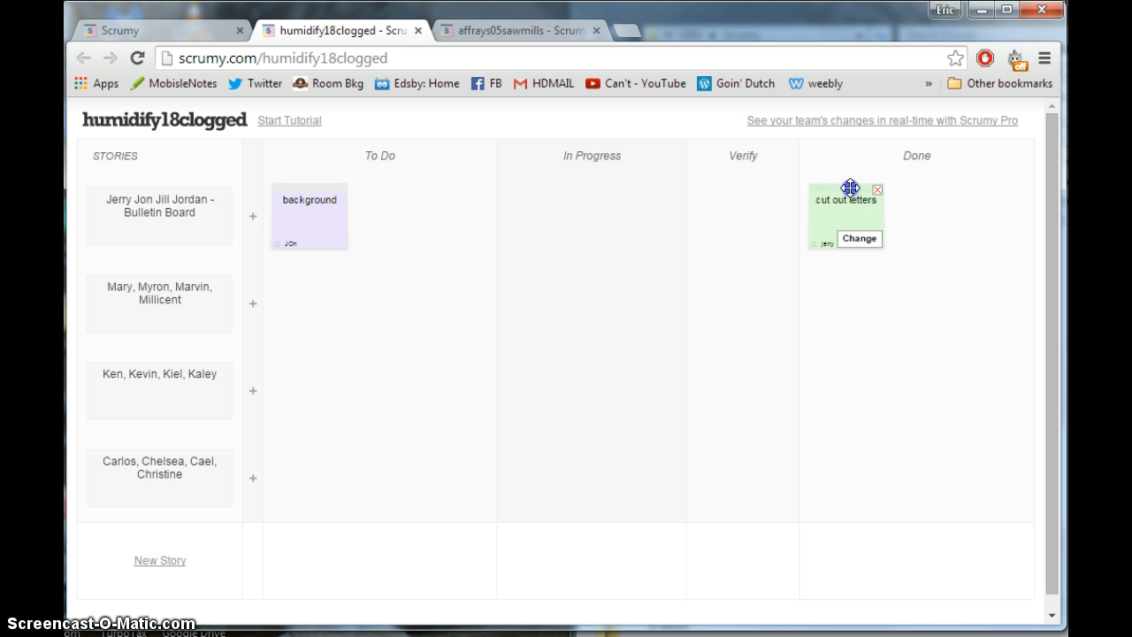
pyautogui.moveTo(850, 188); pyautogui.dragTo(390, 190)
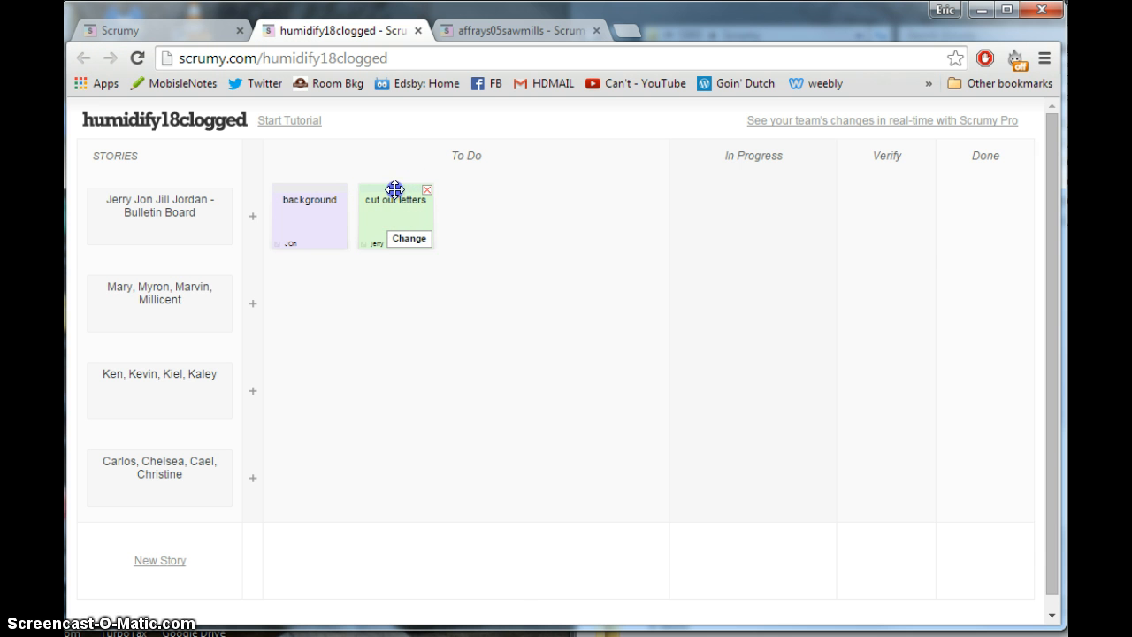
# - Move the "cut out letters" task to In Progress, forward to Verify, and back to In Progress
pyautogui.moveTo(394, 189); pyautogui.dragTo(684, 182)
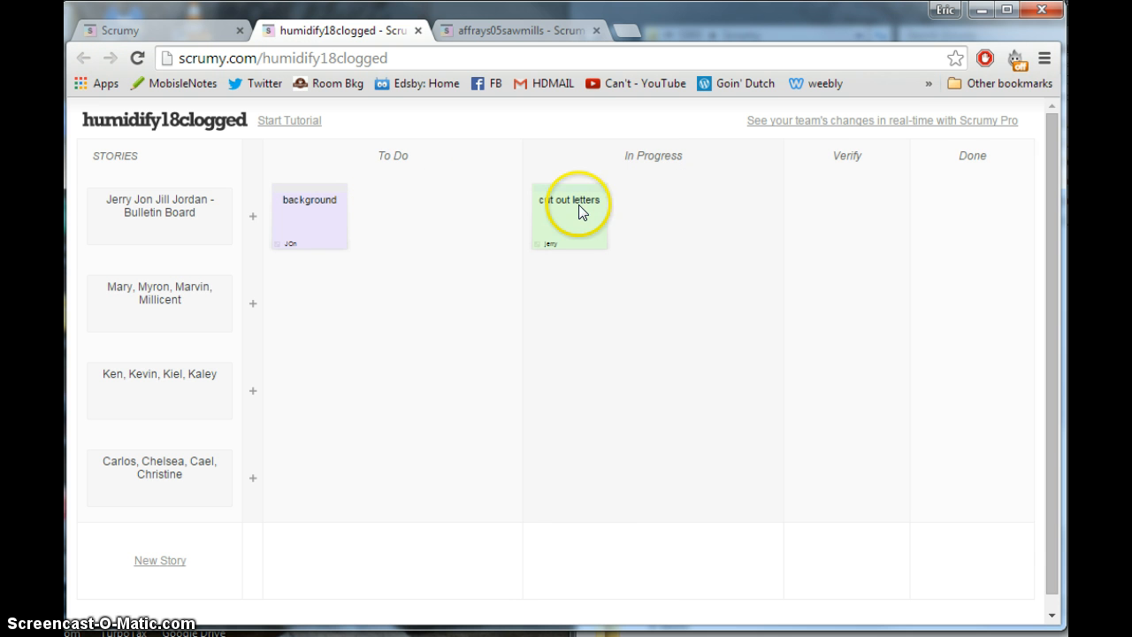
pyautogui.moveTo(549, 182); pyautogui.dragTo(801, 191)
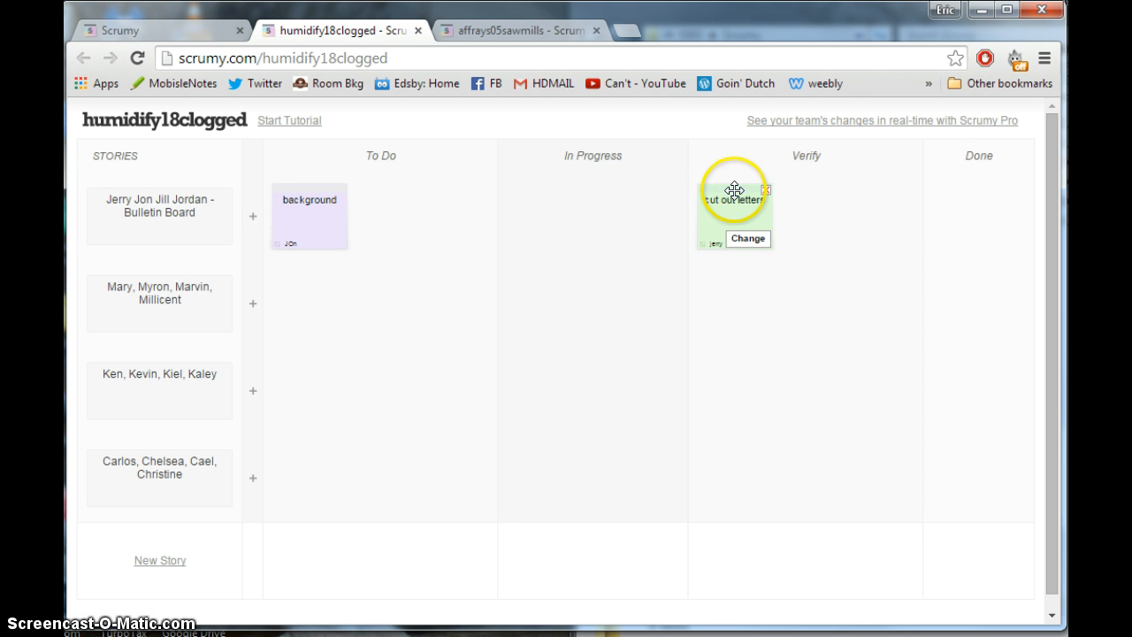
pyautogui.moveTo(728, 189); pyautogui.dragTo(586, 201)
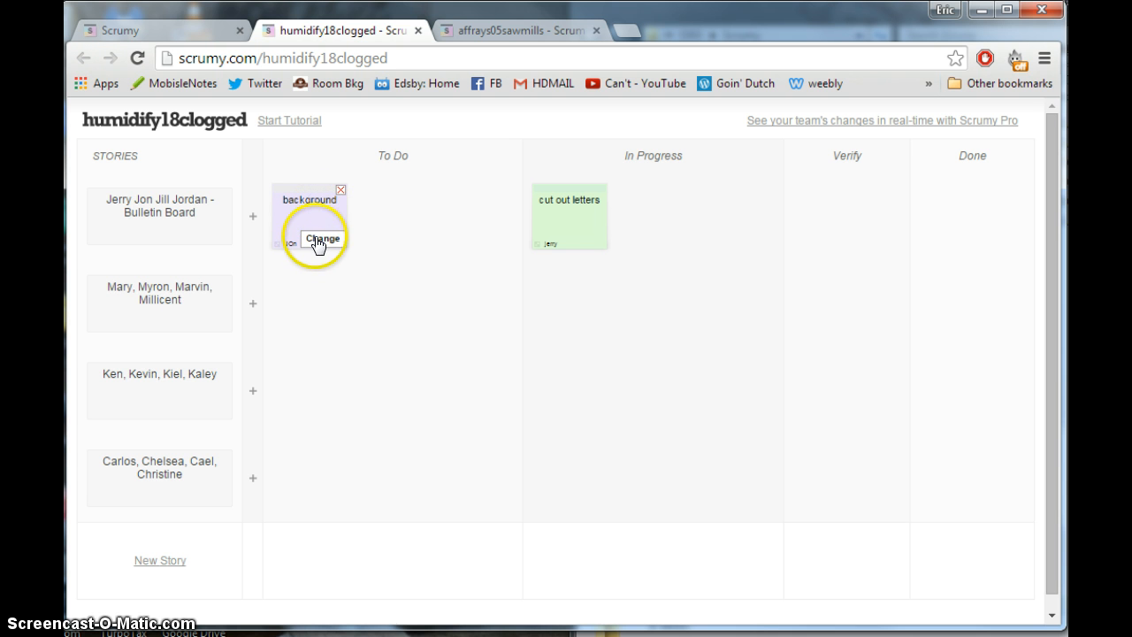
# - Change the "background" task's text to "background purple" and move the task to In Progress
pyautogui.click(318, 241)
pyautogui.doubleClick(366, 187)
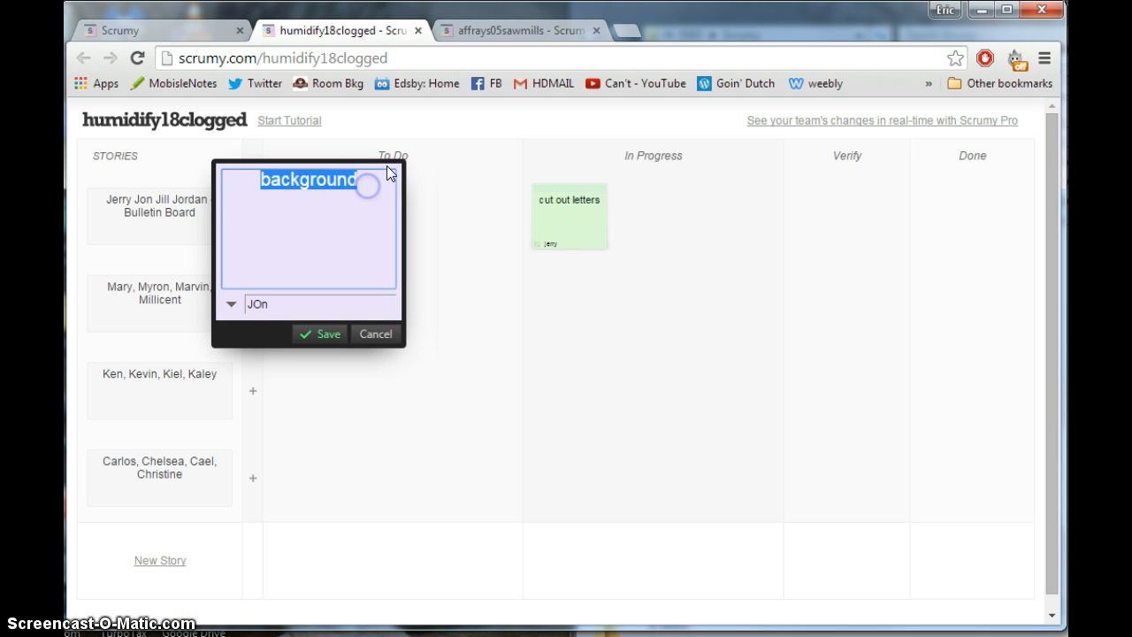
pyautogui.click(368, 177)
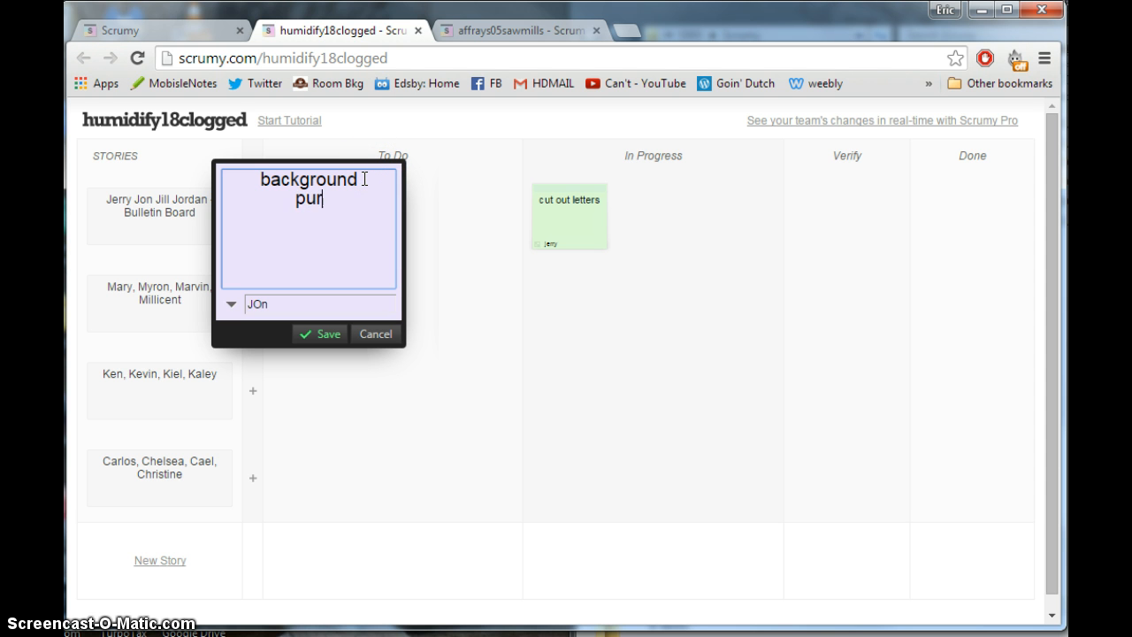
pyautogui.click(321, 331)
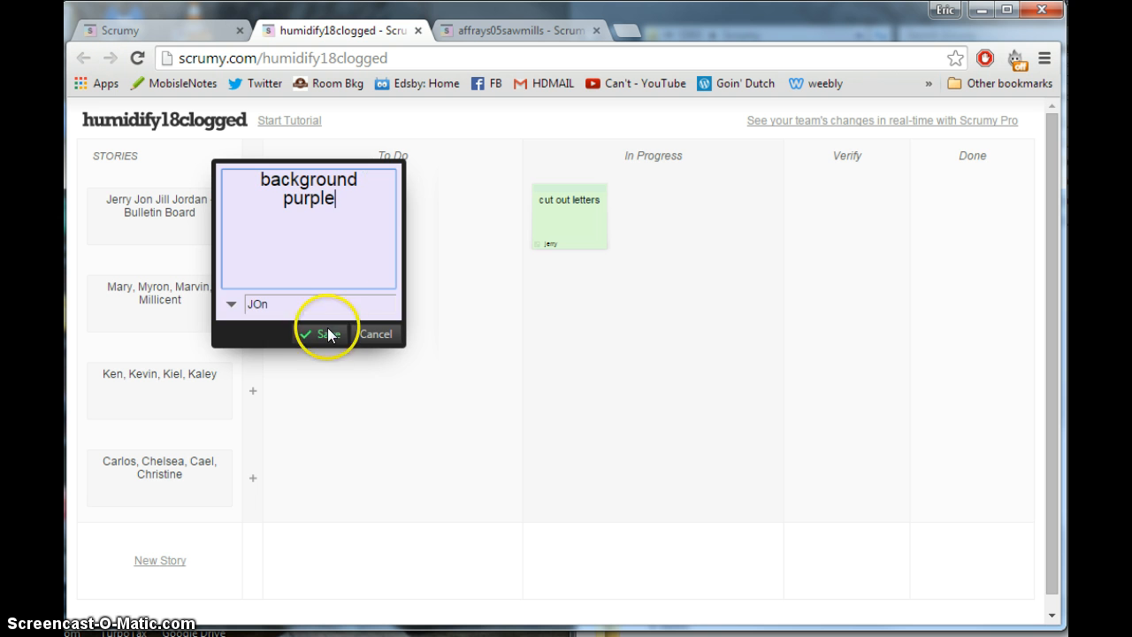
pyautogui.moveTo(535, 200); pyautogui.dragTo(811, 192)
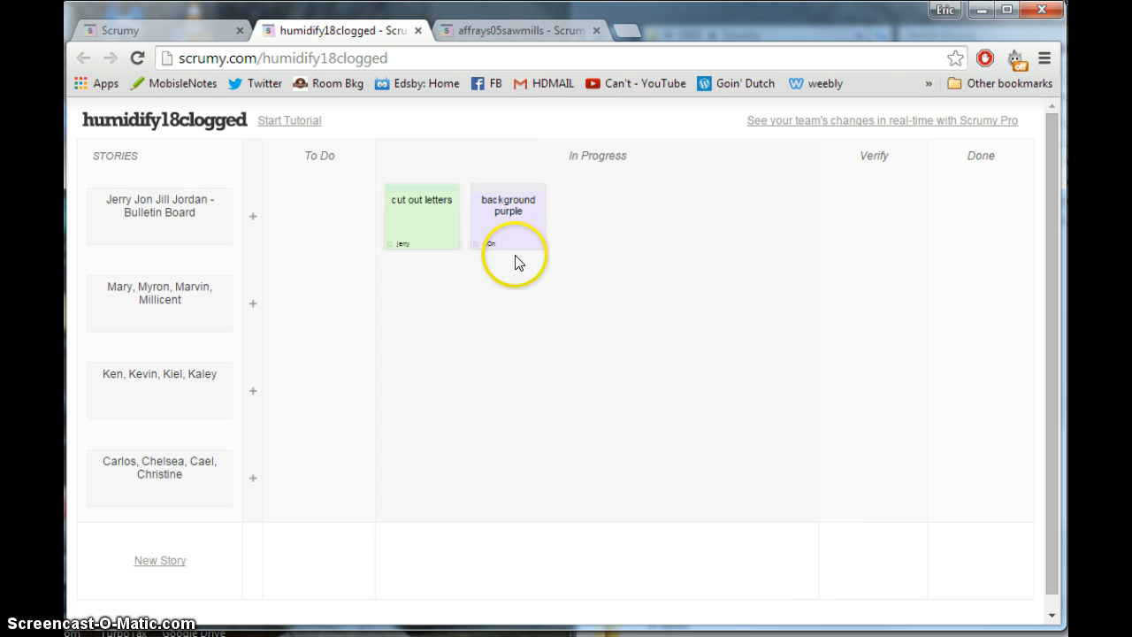
# - Add the note "maybe orange?" below a blank line in the "background purple" task and save it
pyautogui.moveTo(509, 212)
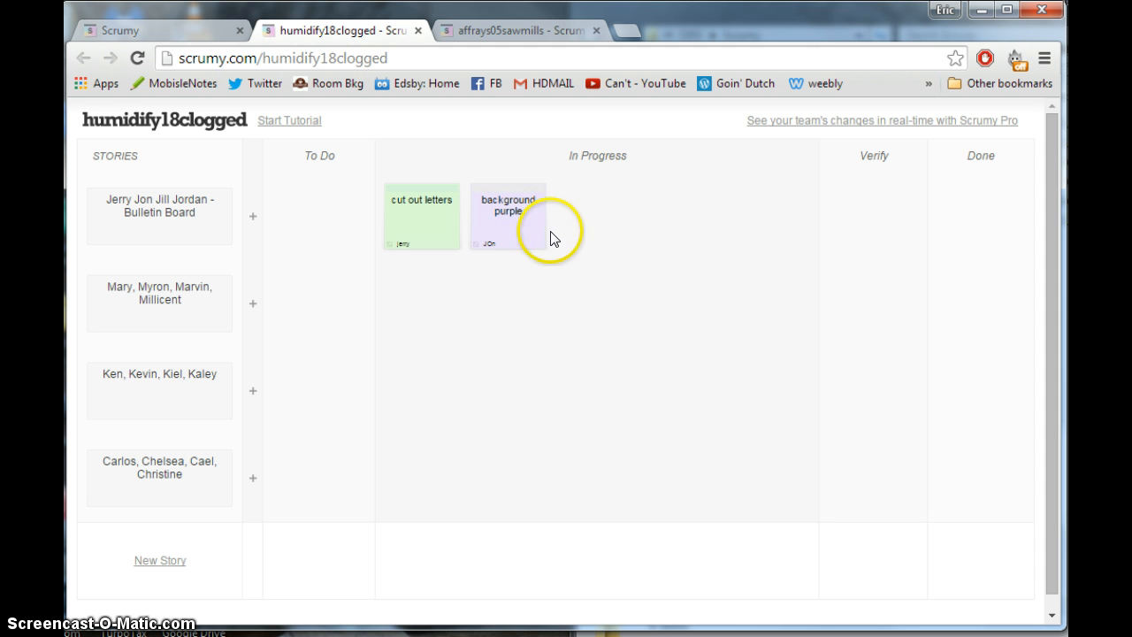
pyautogui.click(524, 239)
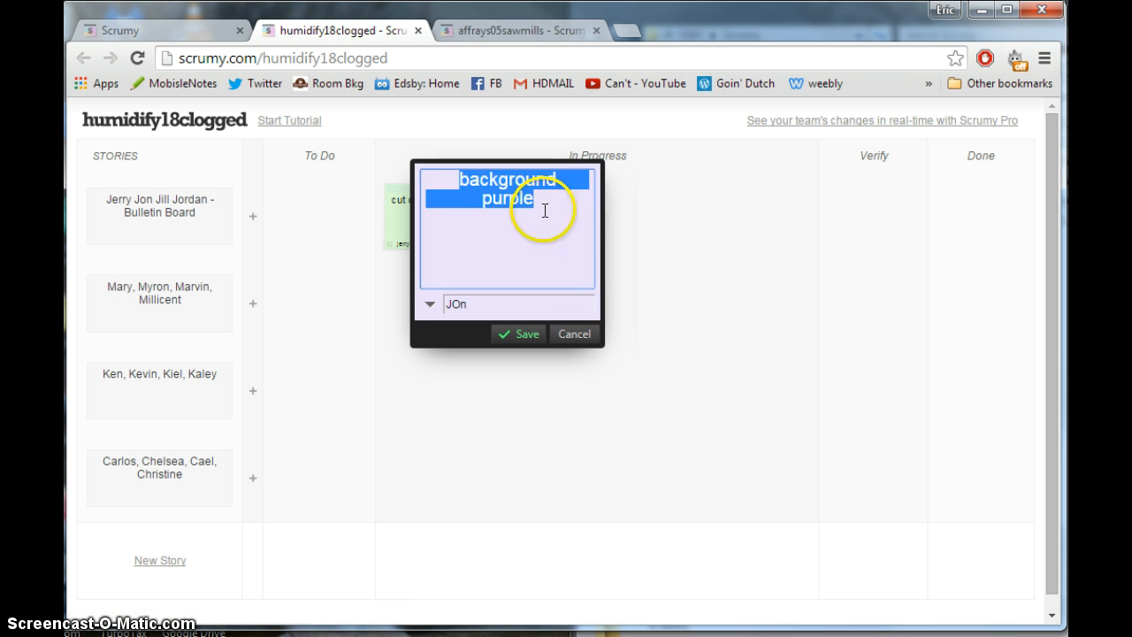
pyautogui.click(545, 208)
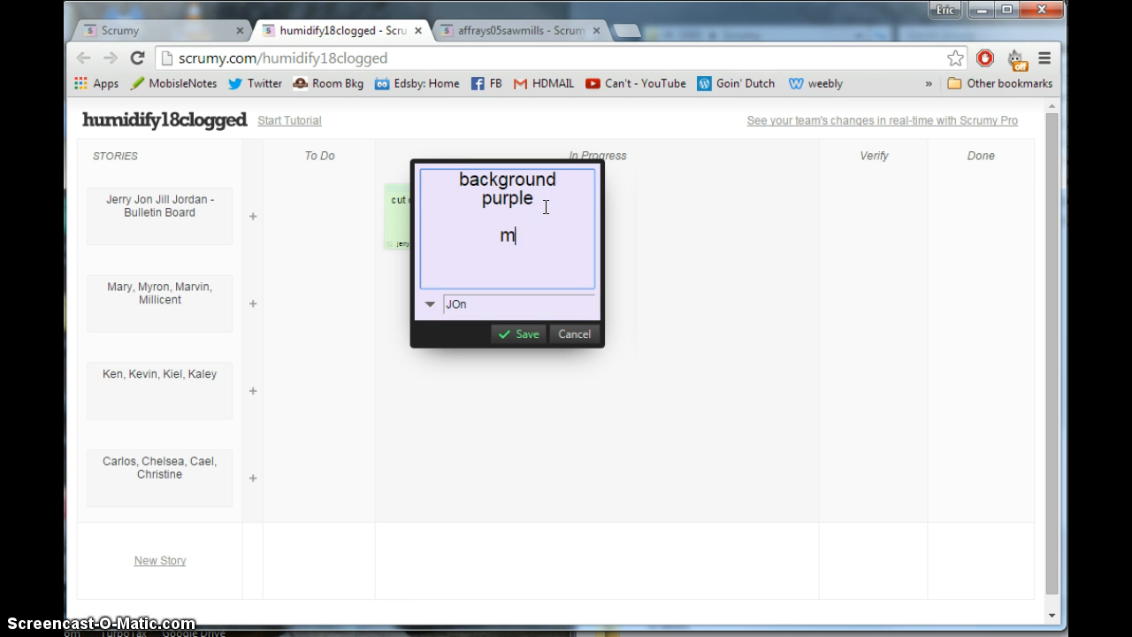
pyautogui.write('maybe orabng')
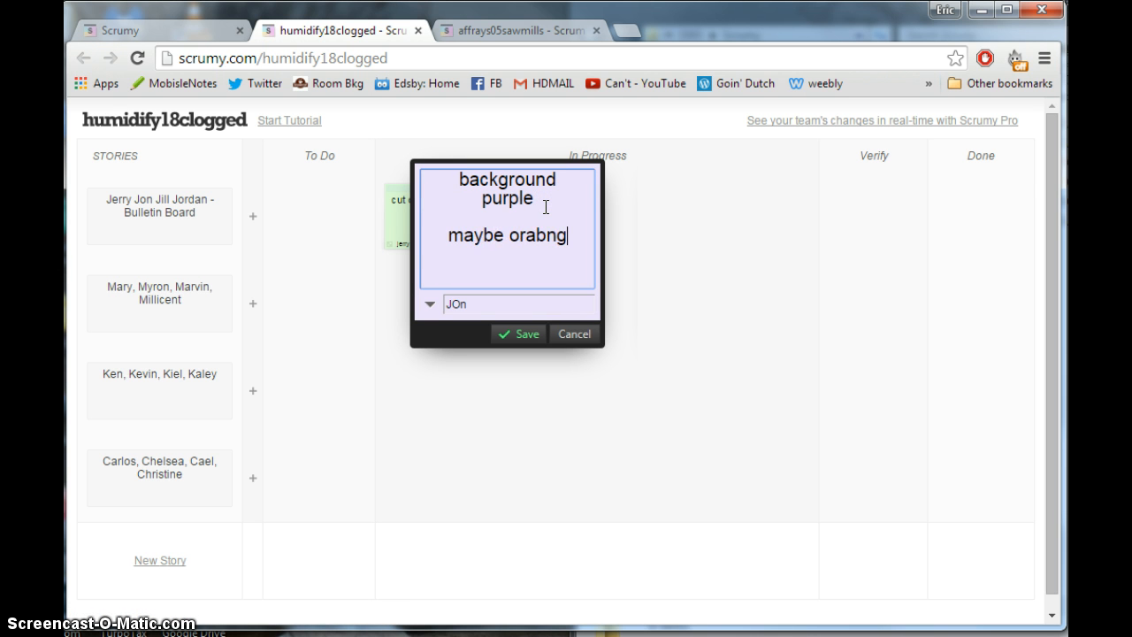
pyautogui.press('BackSpace')
pyautogui.press('BackSpace')
pyautogui.press('BackSpace')
pyautogui.write('nge?')
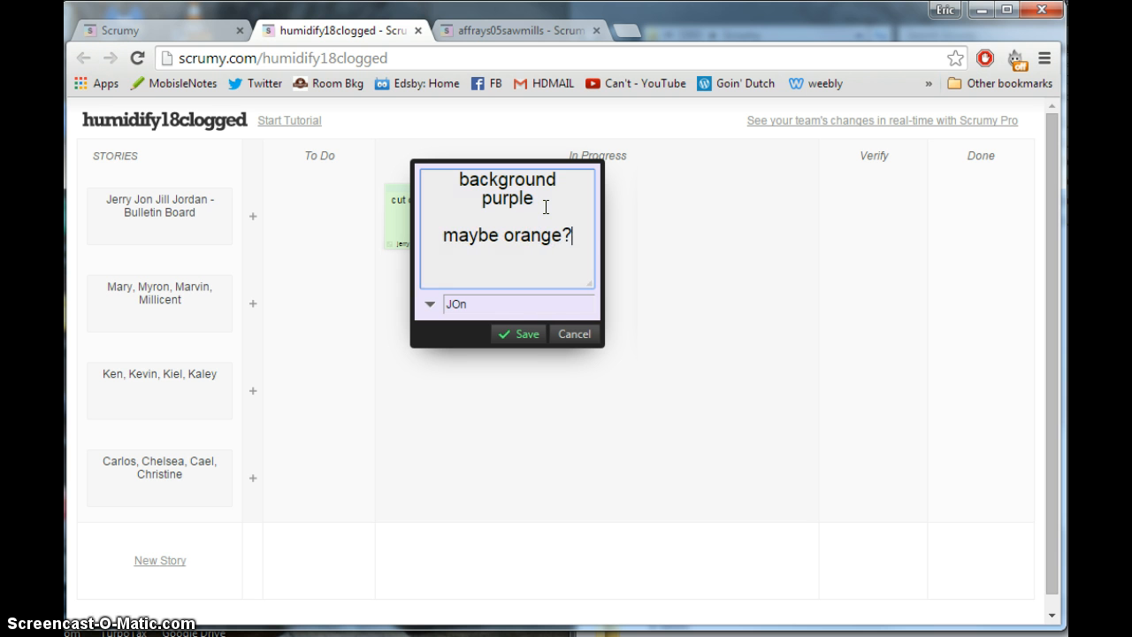
pyautogui.click(522, 333)
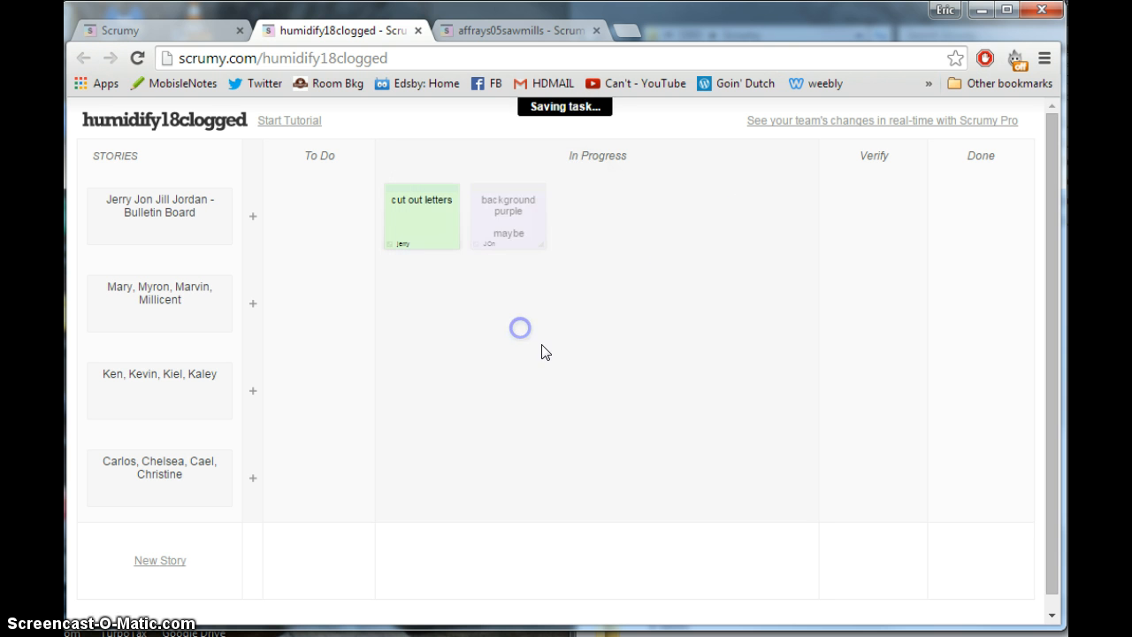
pyautogui.click(545, 272)
pyautogui.moveTo(497, 201)
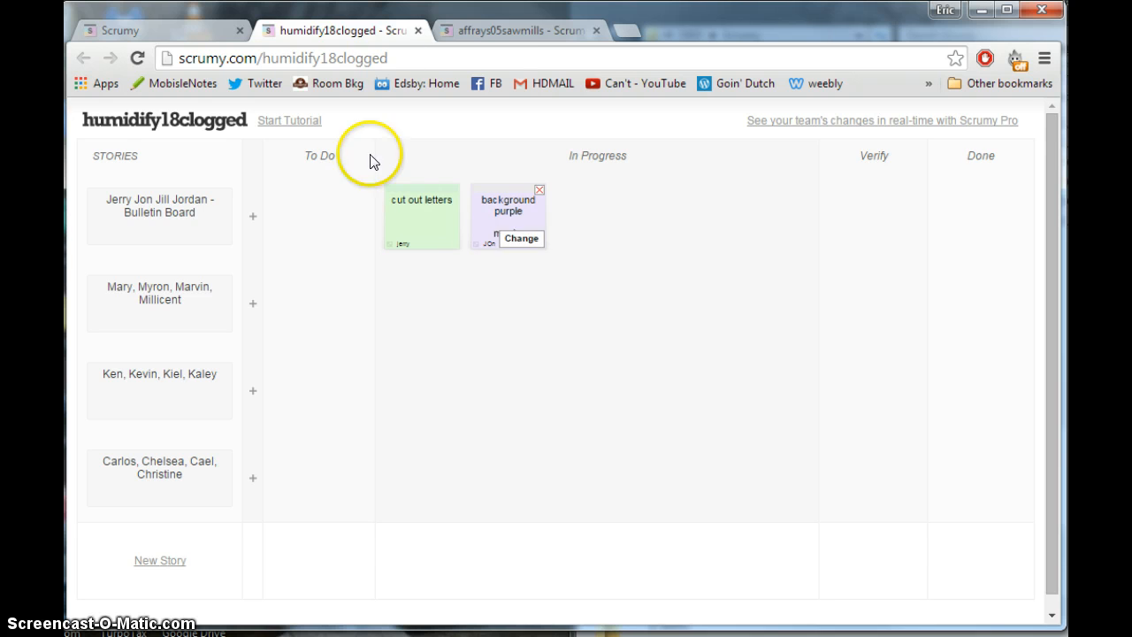
pyautogui.click(519, 32)
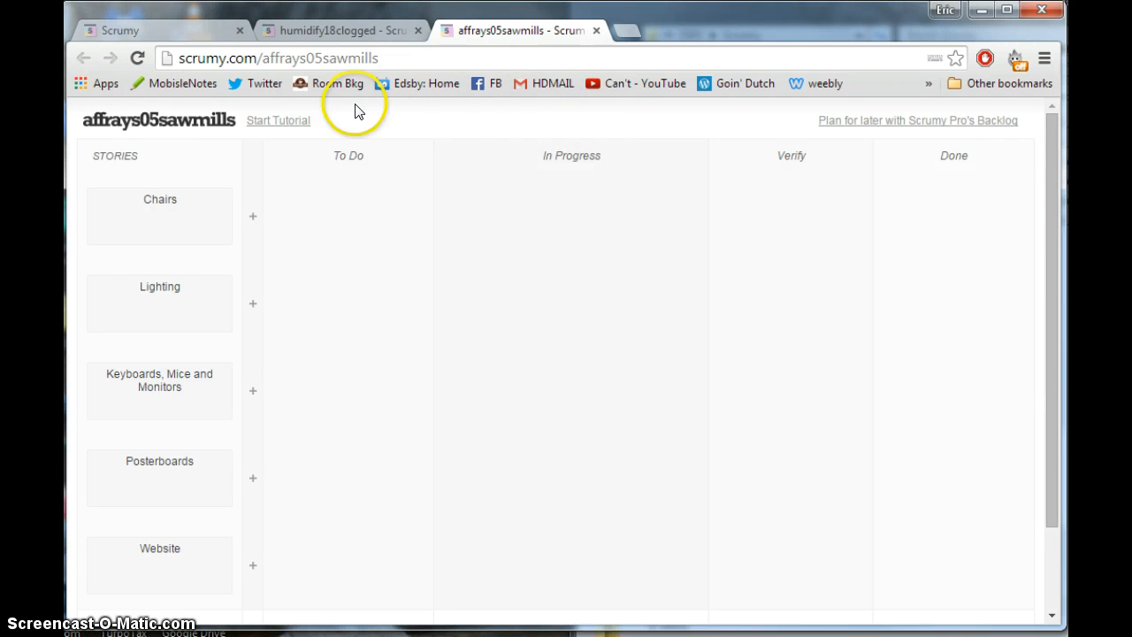
pyautogui.moveTo(158, 207)
pyautogui.click(431, 213)
pyautogui.click(575, 133)
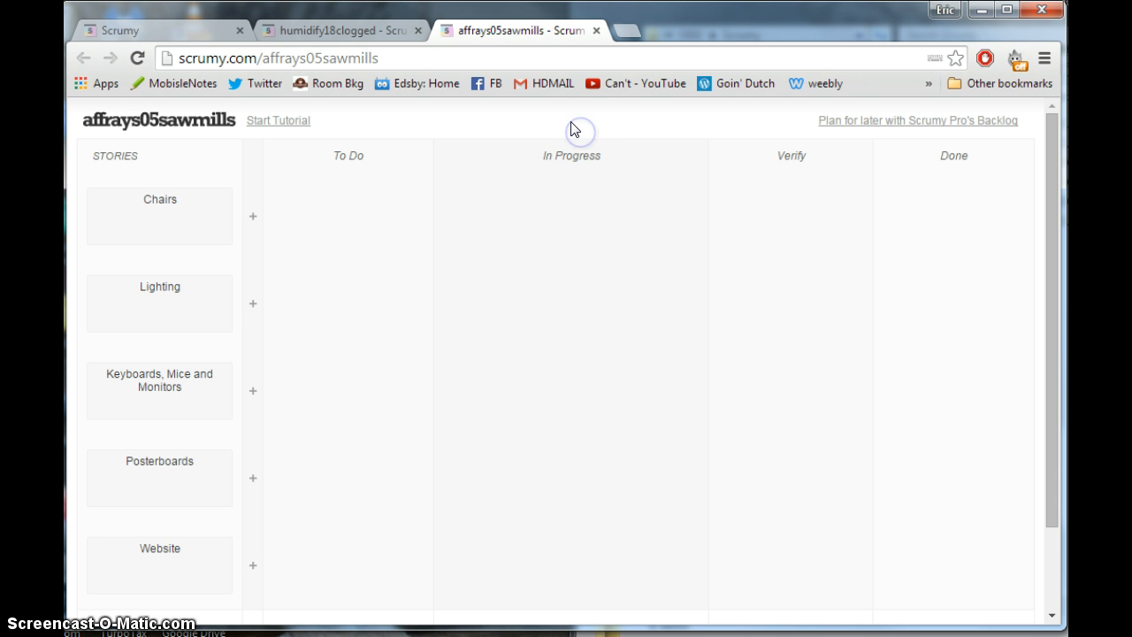
pyautogui.click(193, 32)
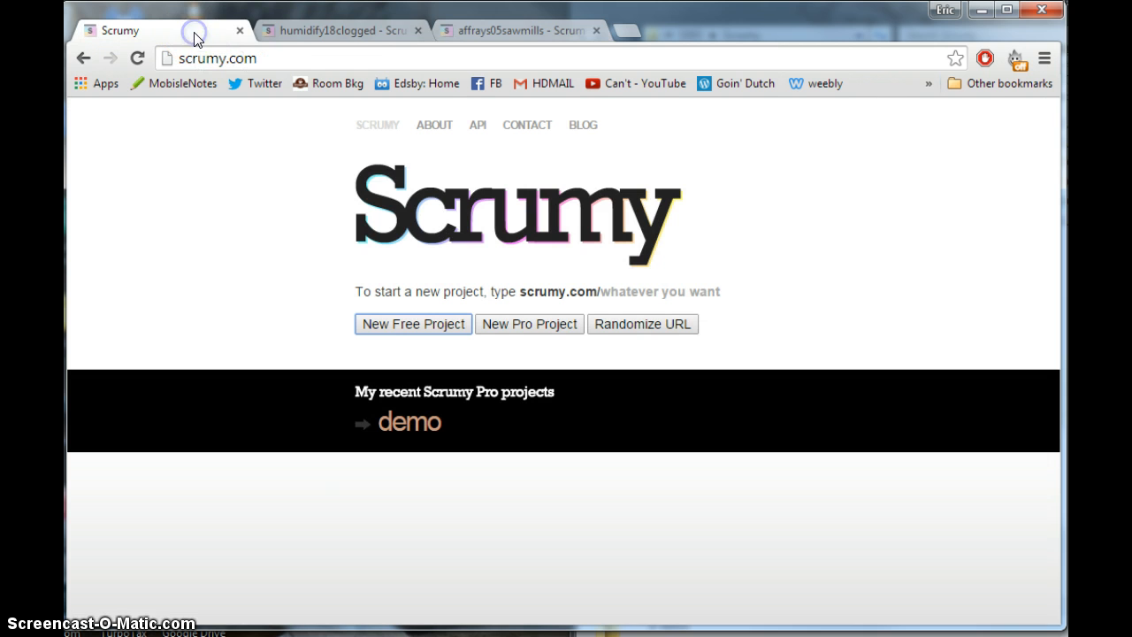